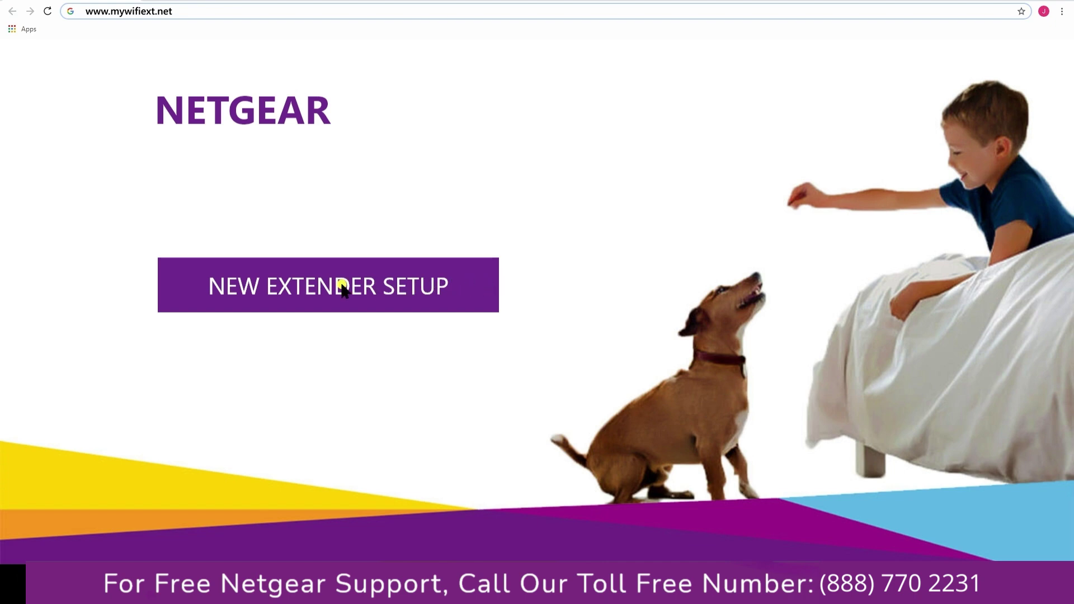
- Start a new extender setup to bring up the account details form
{"action": "left_click", "coordinate": [341, 284]}
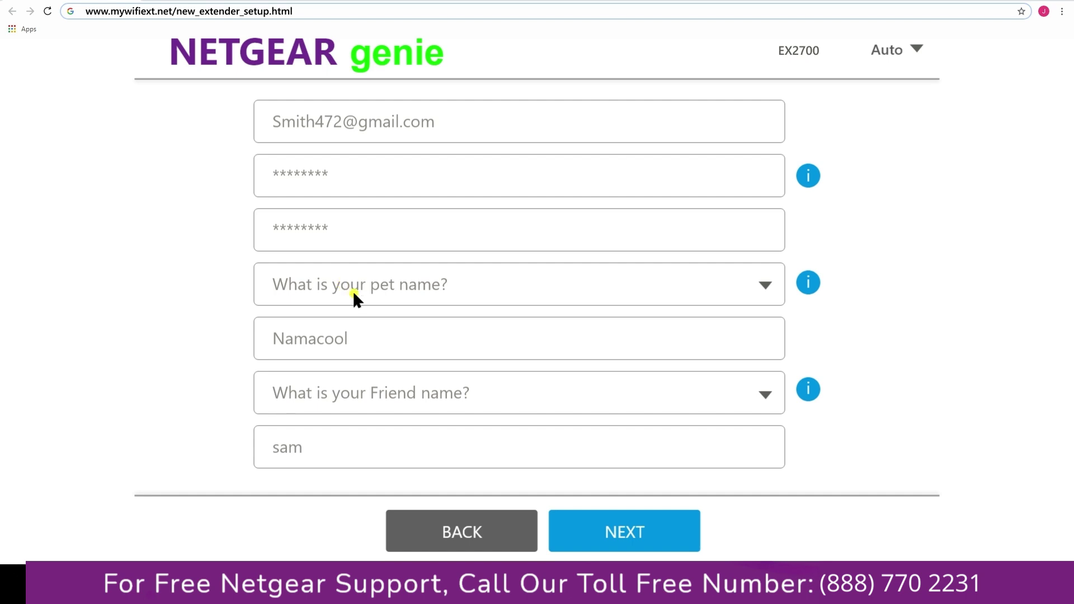
- Submit the account and security details and choose WiFi Range Extender mode
{"action": "left_click", "coordinate": [623, 530]}
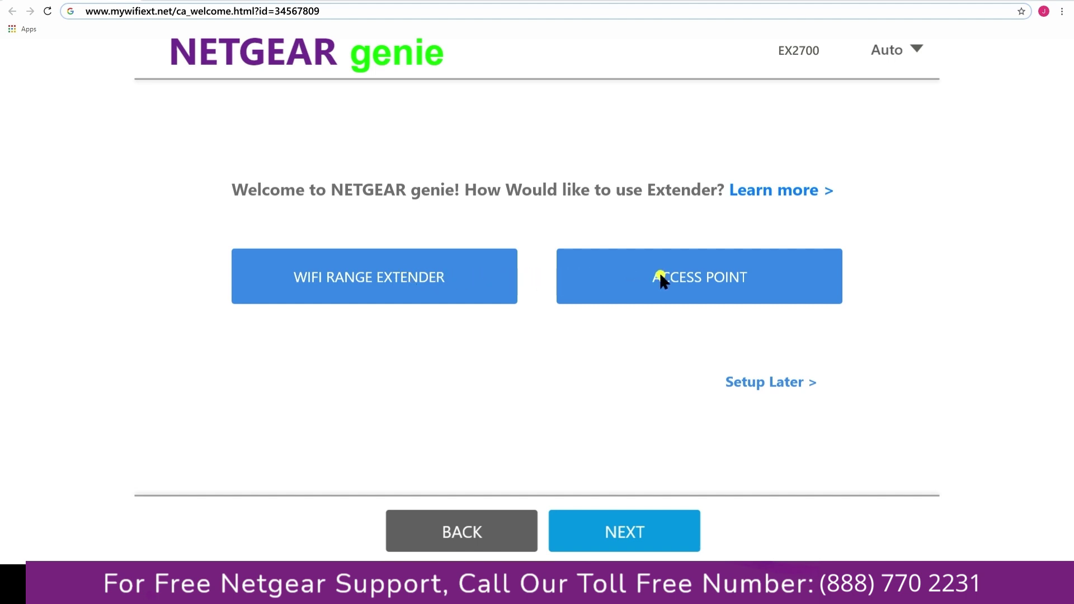
{"action": "left_click", "coordinate": [375, 277]}
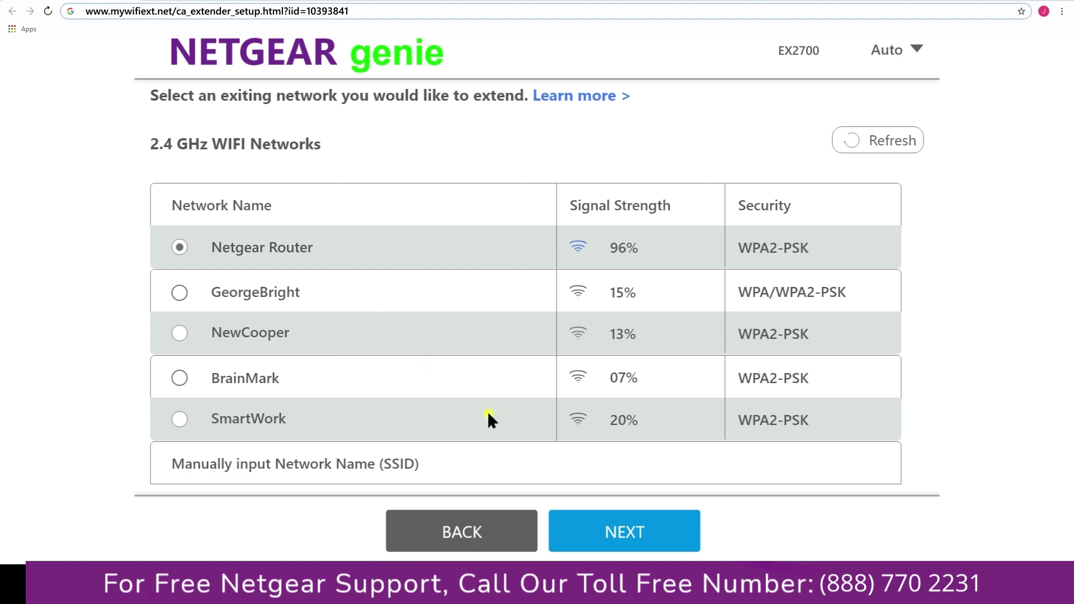
- Continue with Netgear Router as the network to extend
{"action": "left_click", "coordinate": [616, 522]}
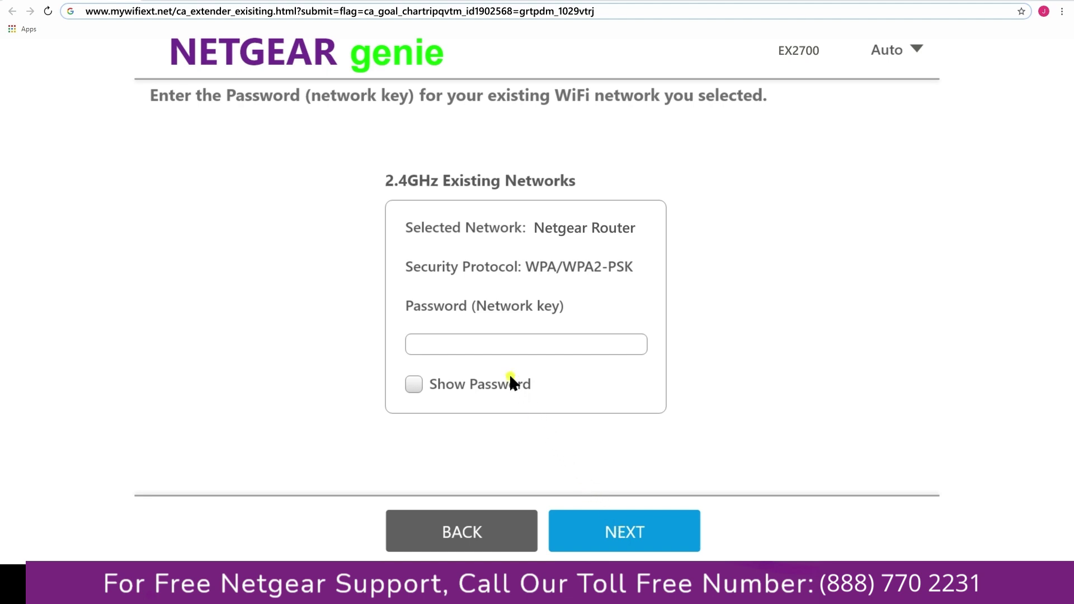
{"action": "type", "text": "*********"}
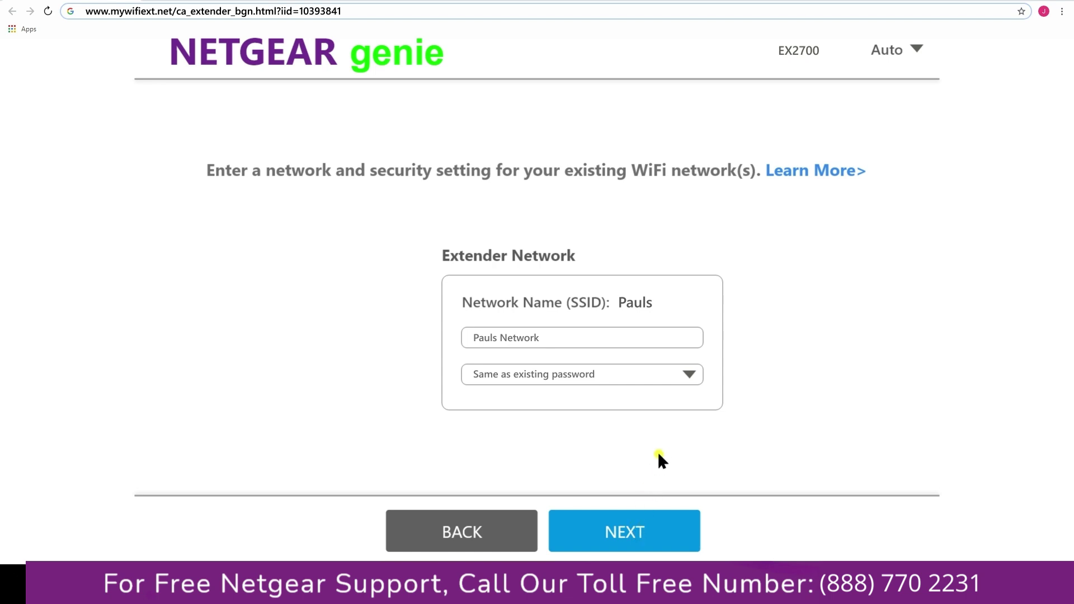
- Choose 'Use a different password' for the Pauls network and apply the extender settings
{"action": "left_click", "coordinate": [684, 378]}
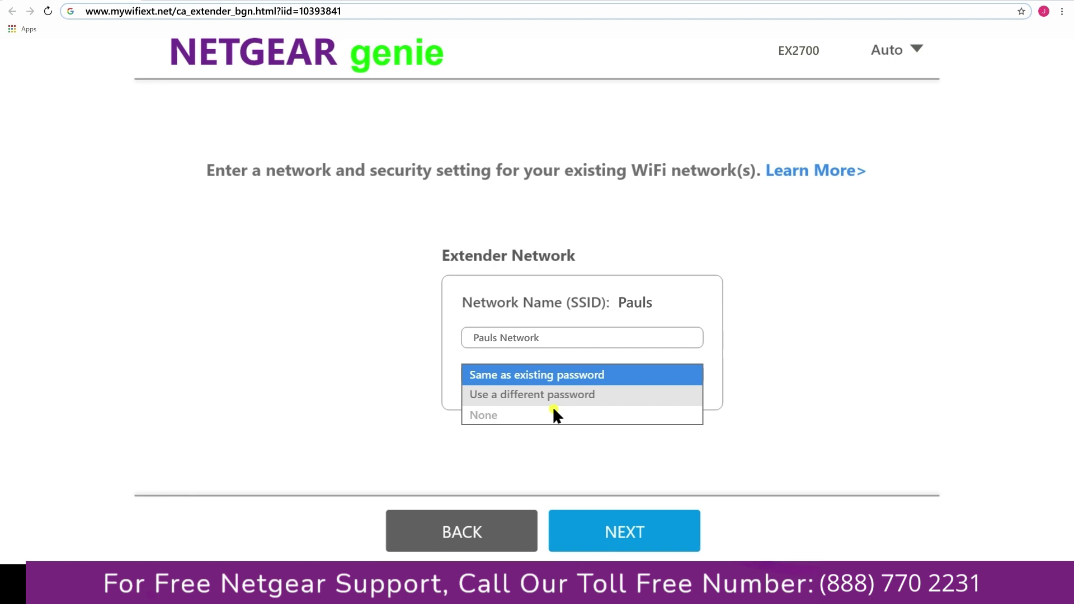
{"action": "left_click", "coordinate": [553, 395]}
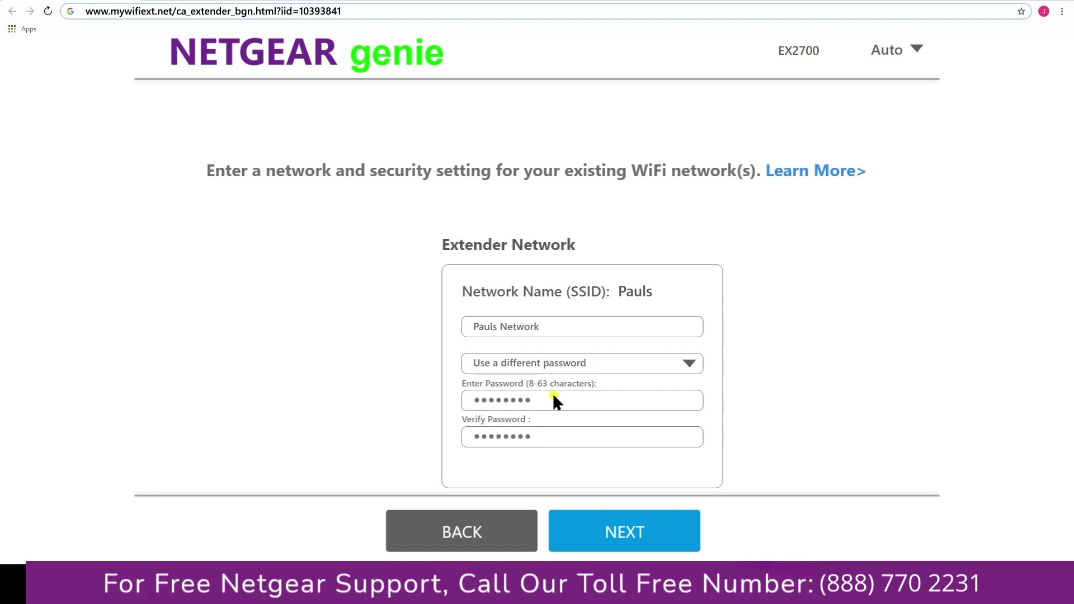
{"action": "left_click", "coordinate": [620, 526]}
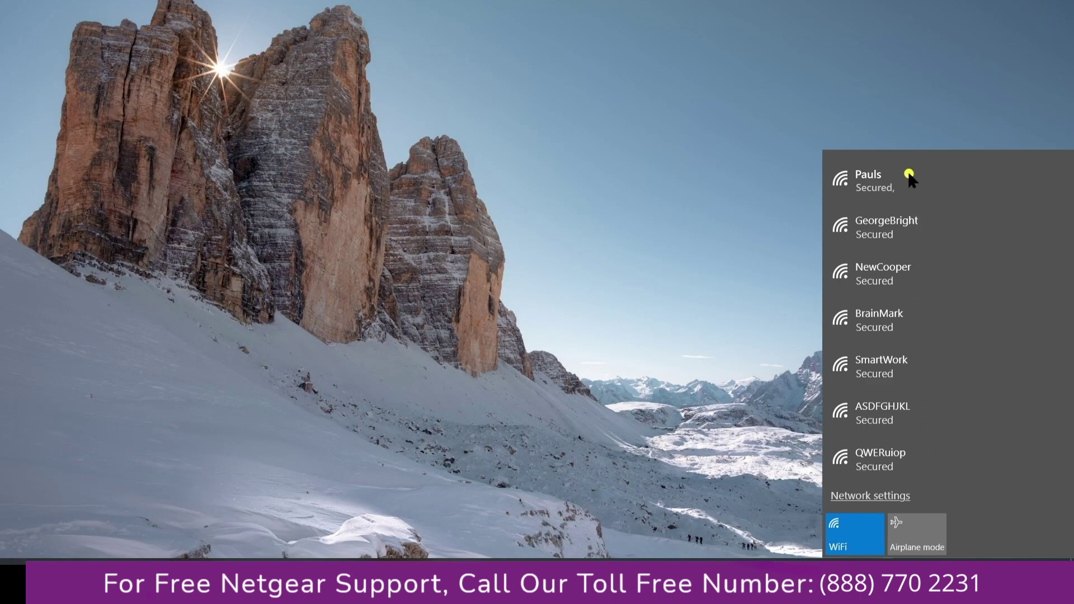
- Connect the laptop to the Pauls network from the Windows WiFi list
{"action": "left_click", "coordinate": [909, 177]}
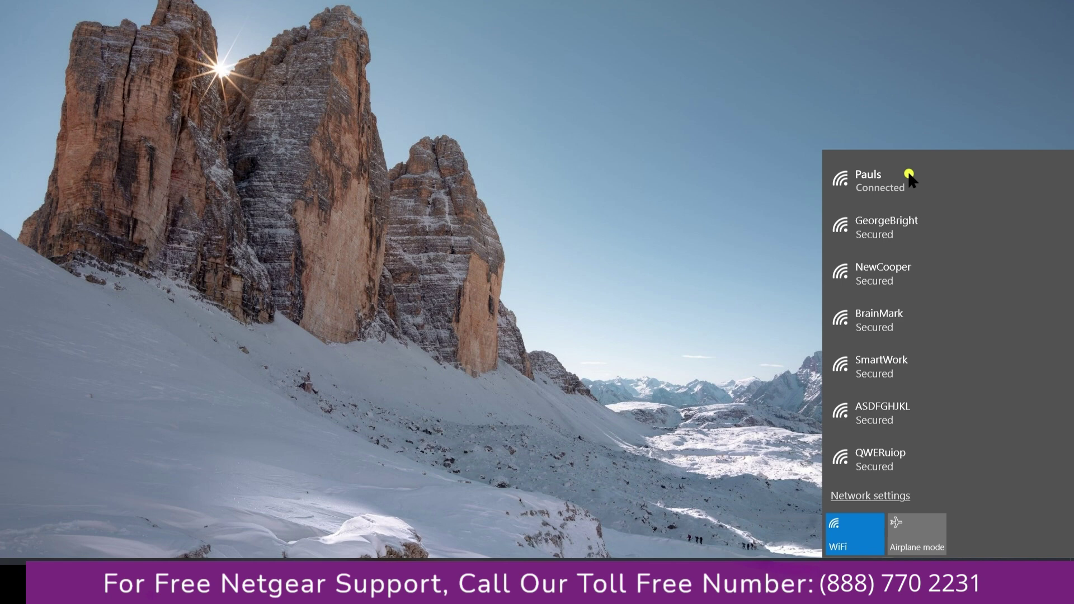